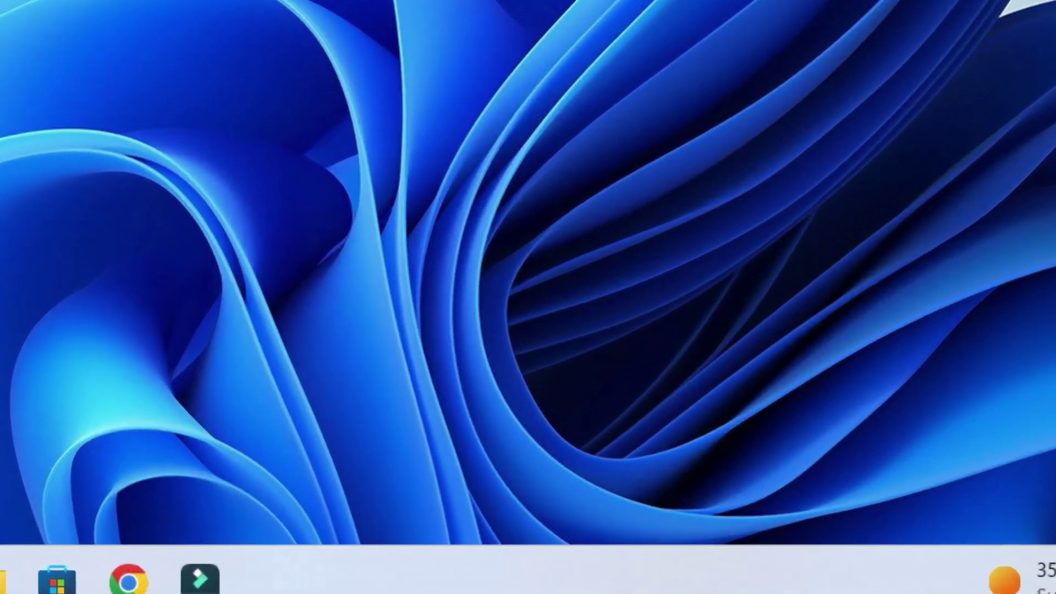
- Launch Task Manager from the taskbar and sort Startup apps by startup impact
right_click(594, 569)
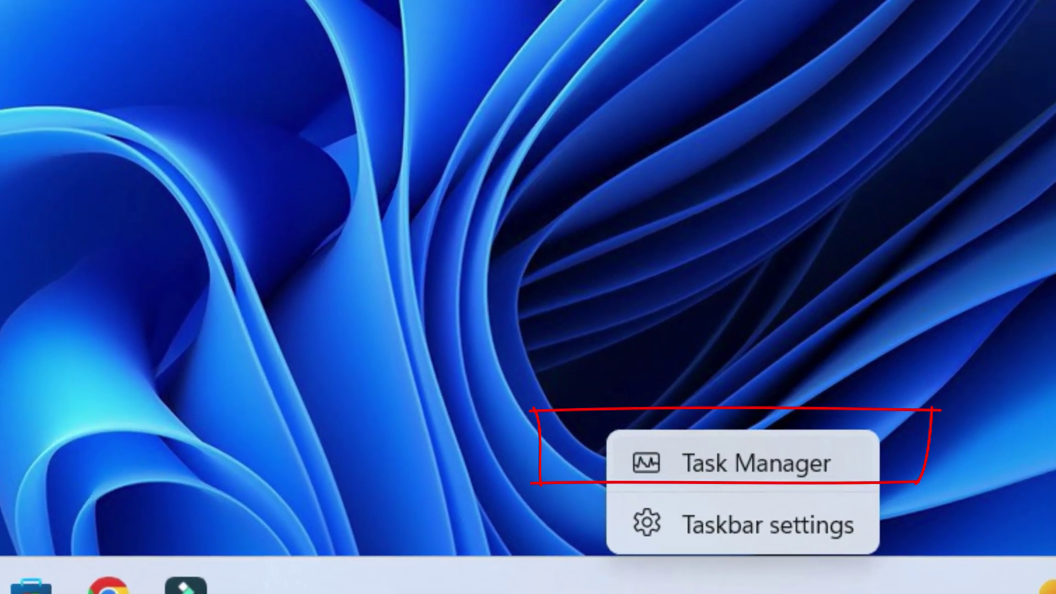
click(746, 448)
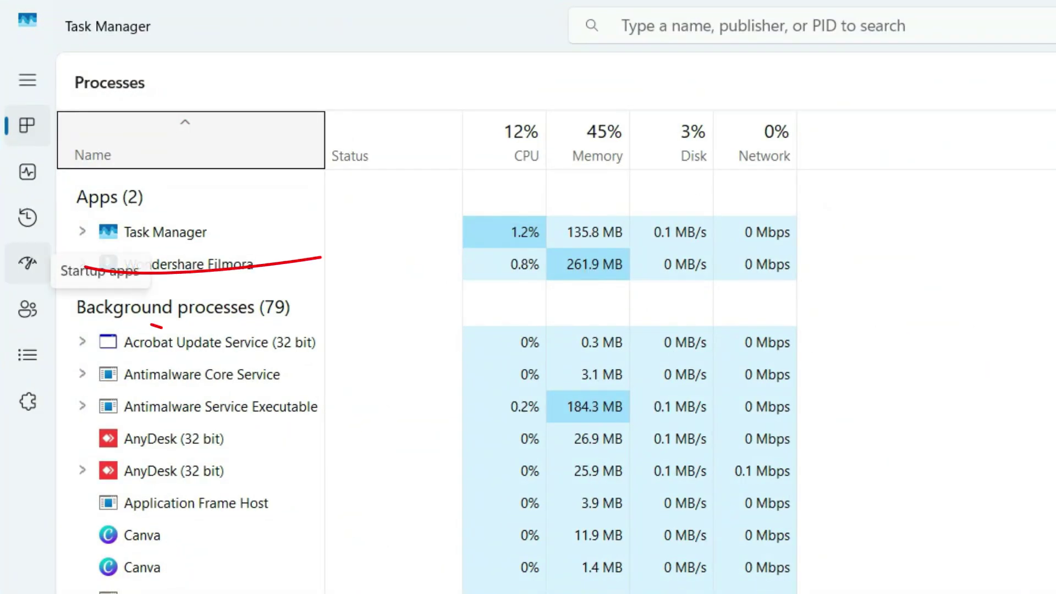
click(27, 263)
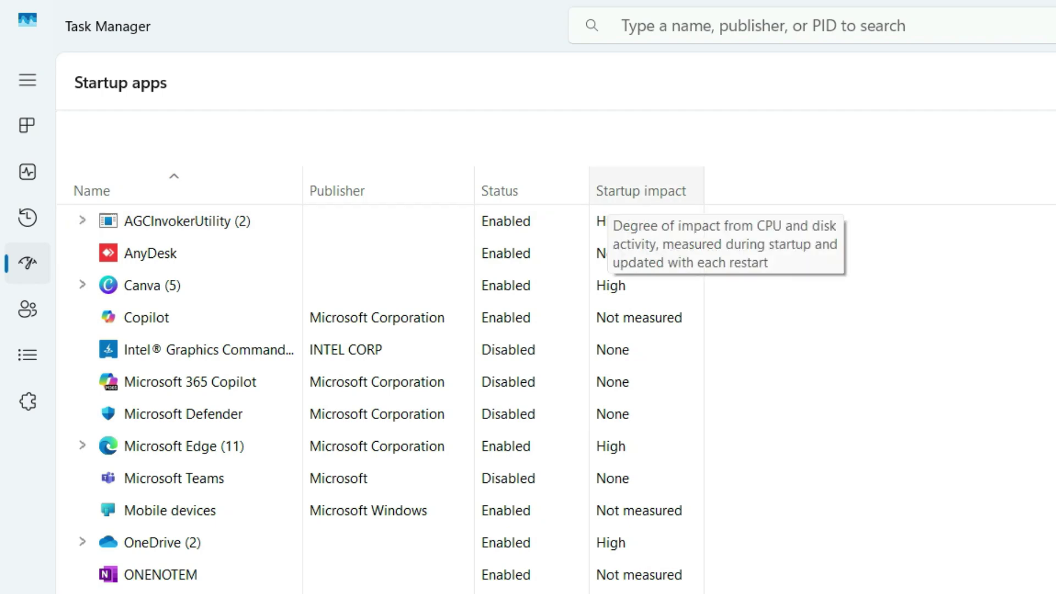
click(641, 191)
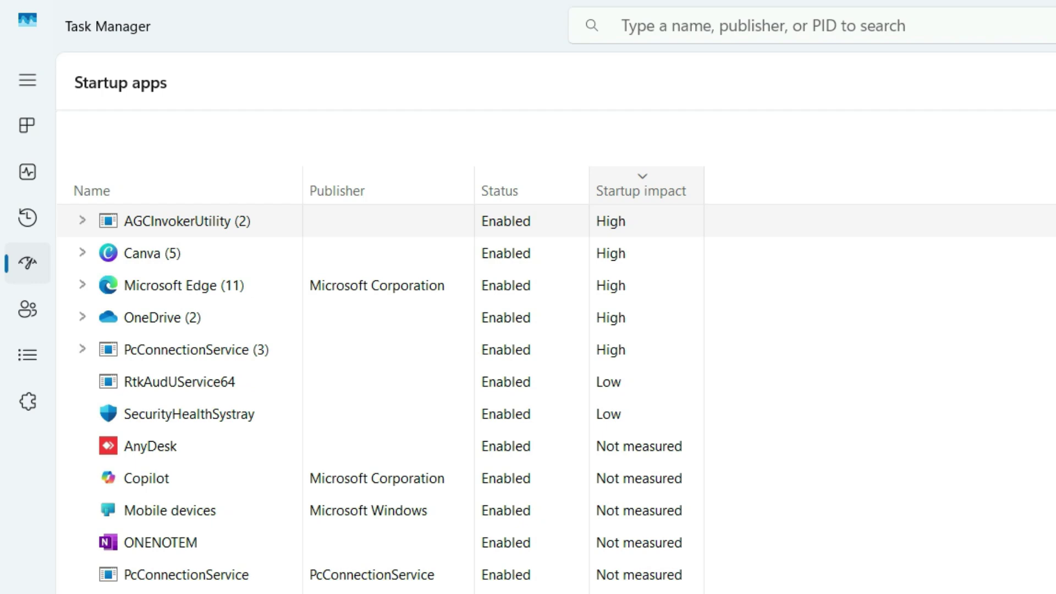
- Disable the AGCInvokerUtility and Canva startup entries, then bring up Microsoft Edge's menu
right_click(244, 221)
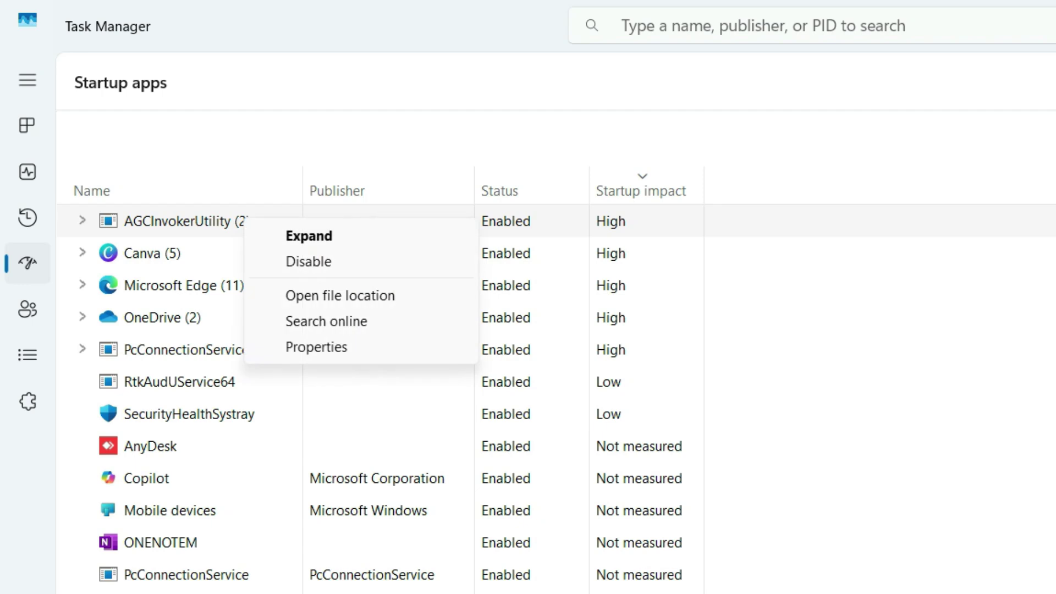
click(308, 261)
right_click(224, 261)
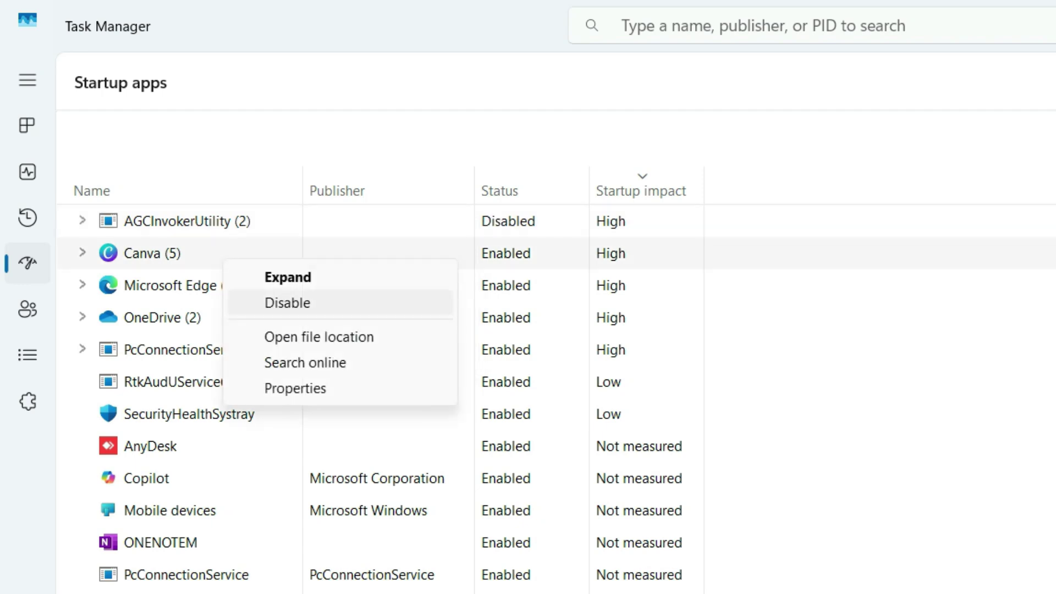
click(287, 303)
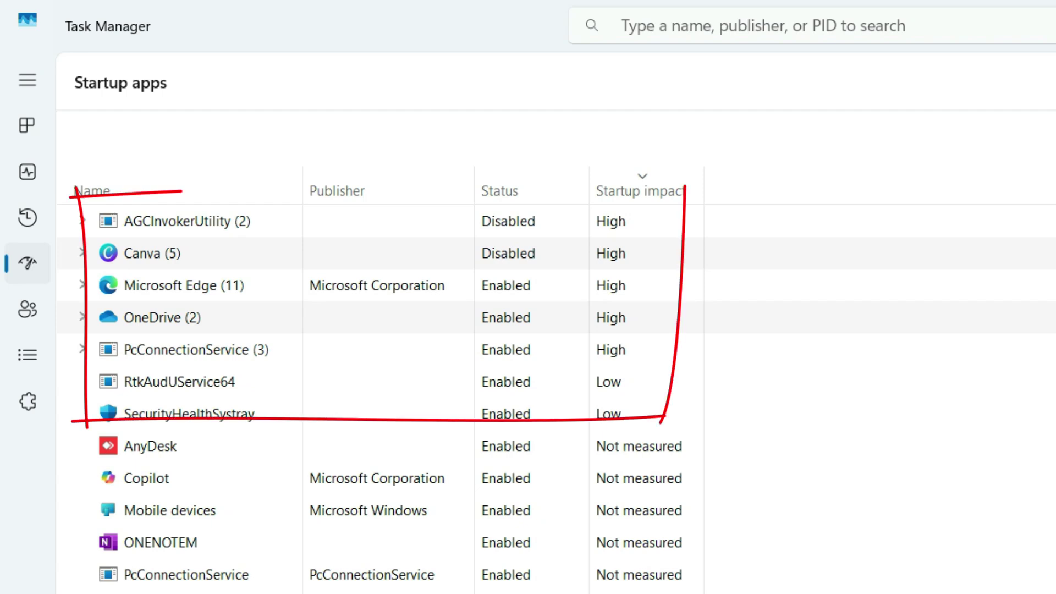
right_click(256, 286)
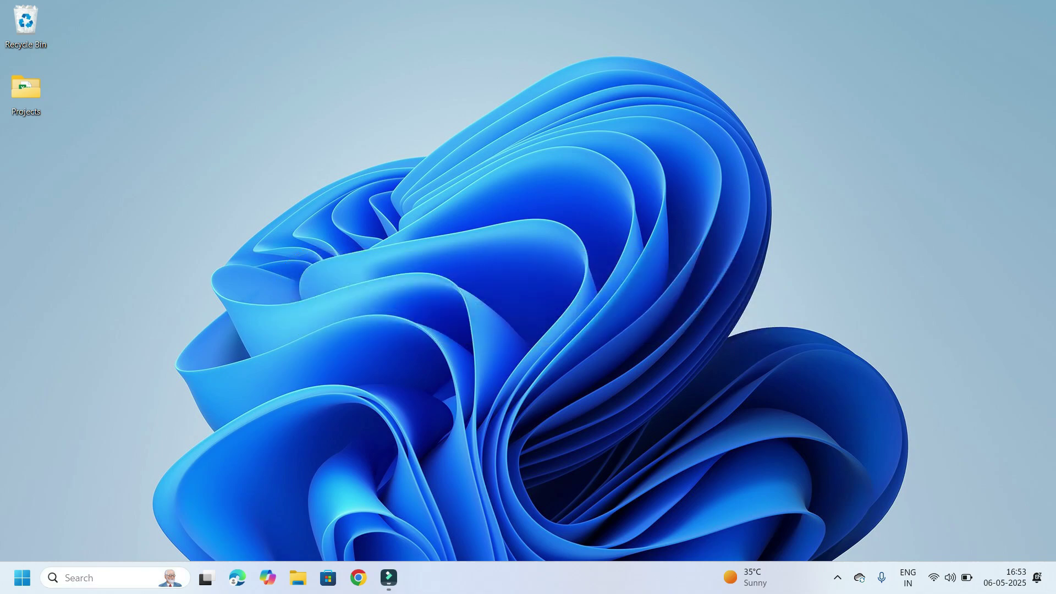
- Open the Windows Temp folder through the Run dialog with 'temp', granting access
click(78, 577)
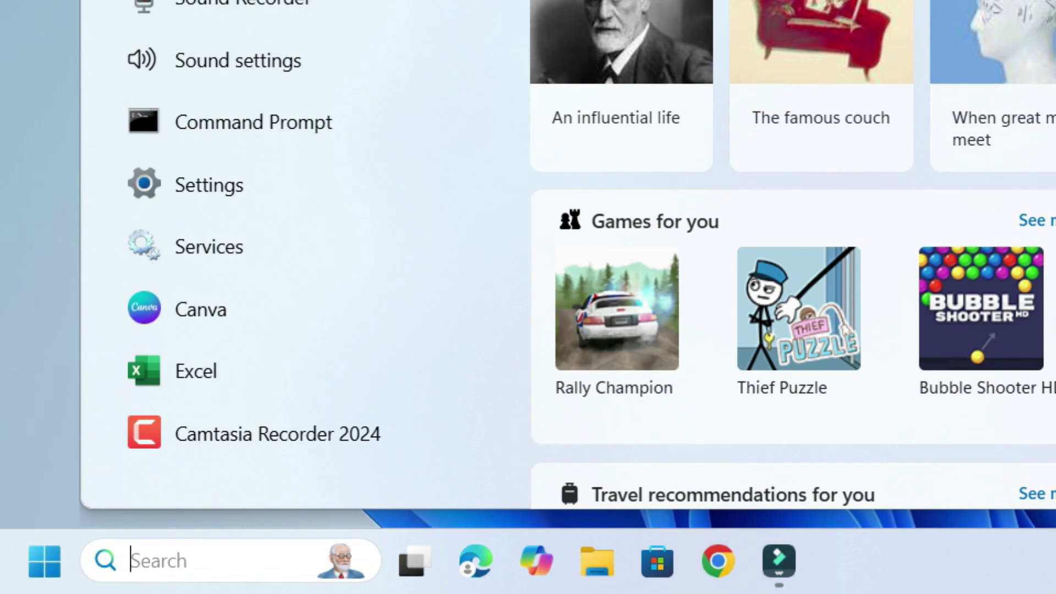
text(run)
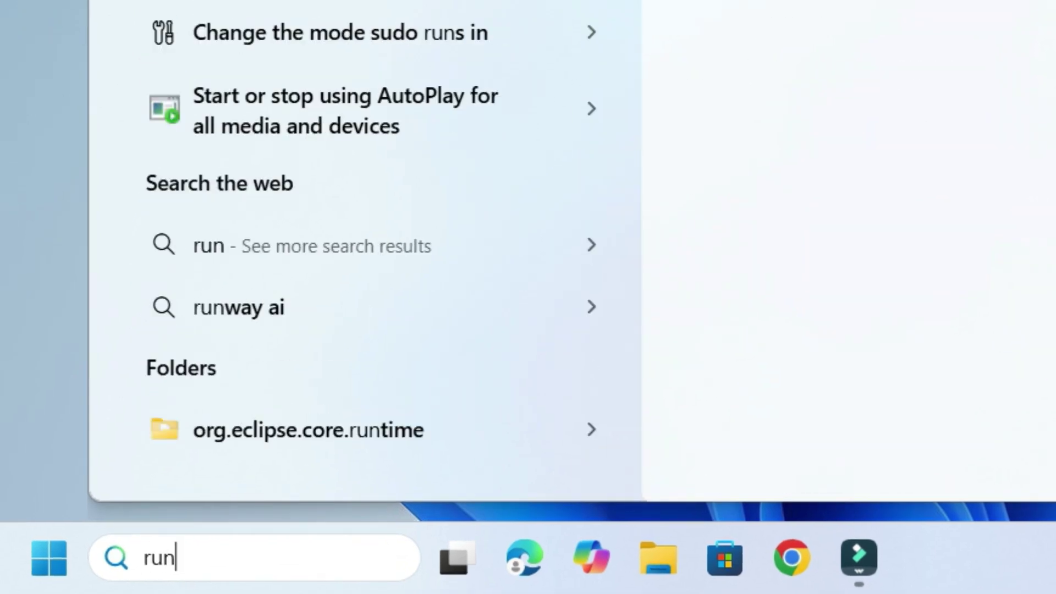
key(Return)
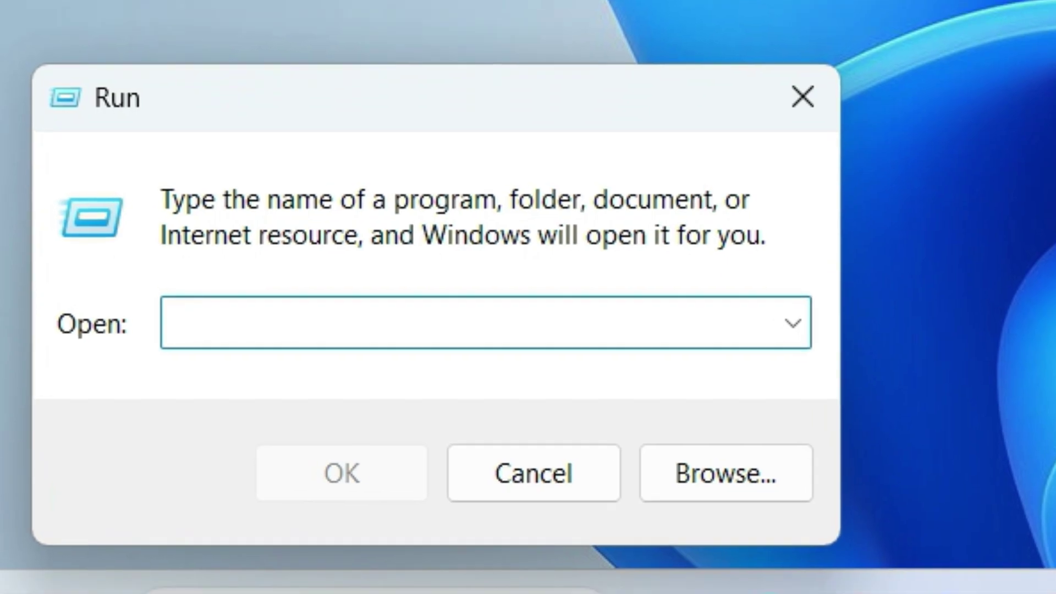
text(temp)
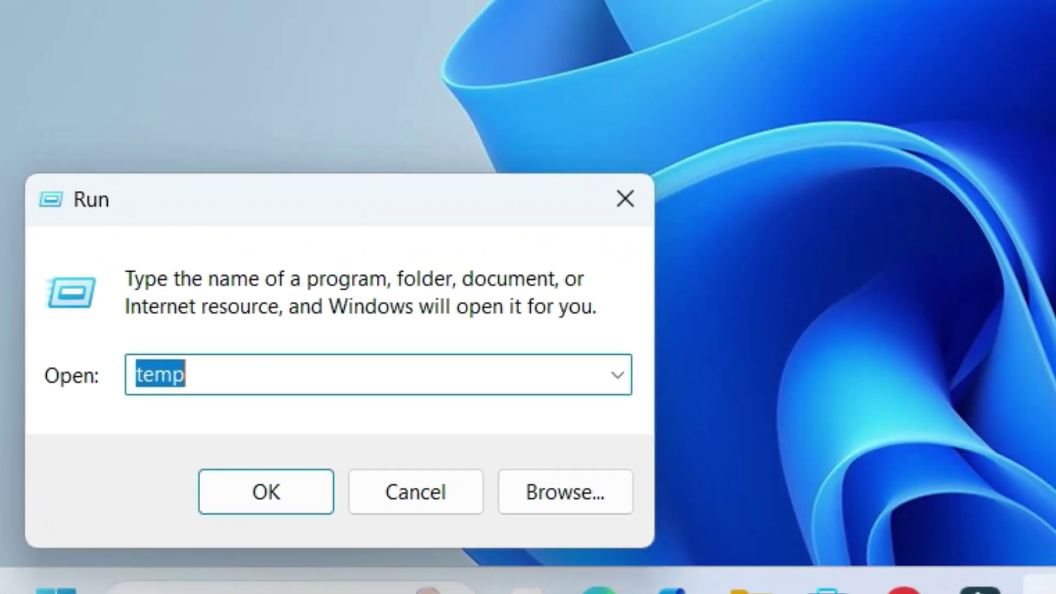
key(Return)
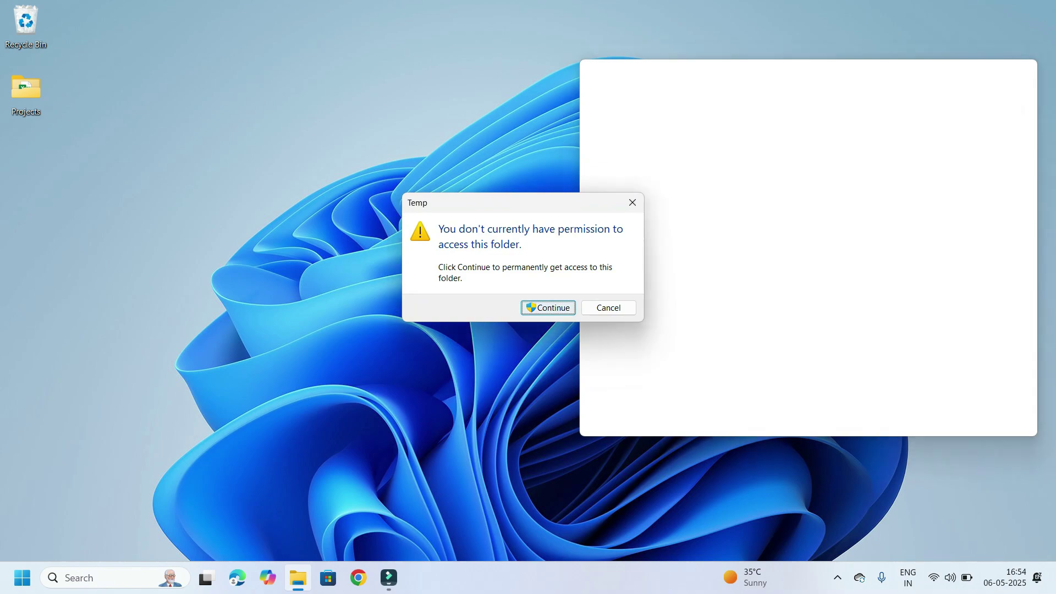
key(Return)
- Maximize Explorer and delete everything in Temp, accepting the admin and in-use retry prompts
click(987, 69)
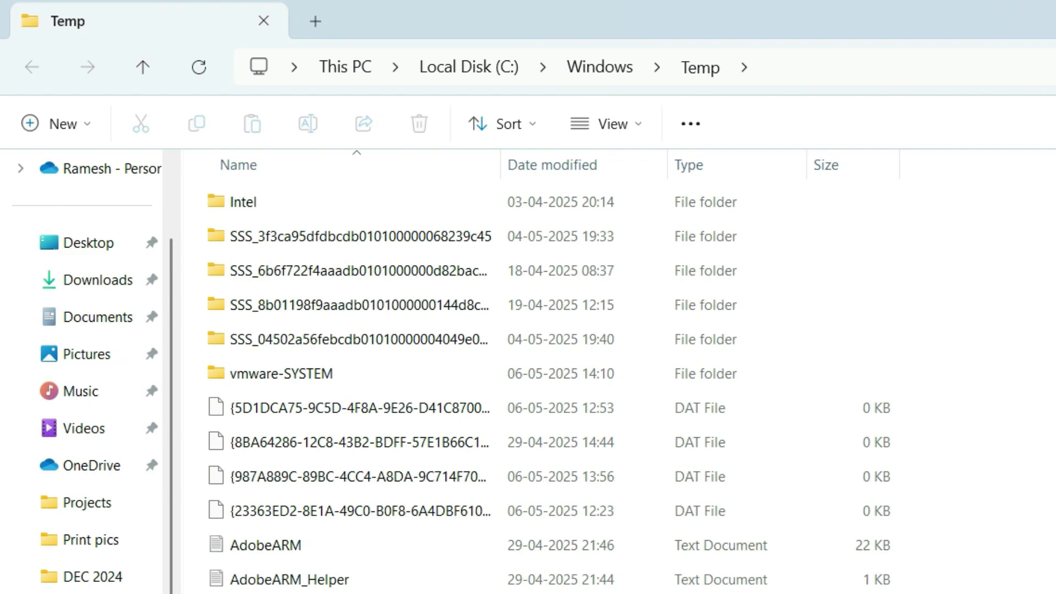
key(ctrl+a)
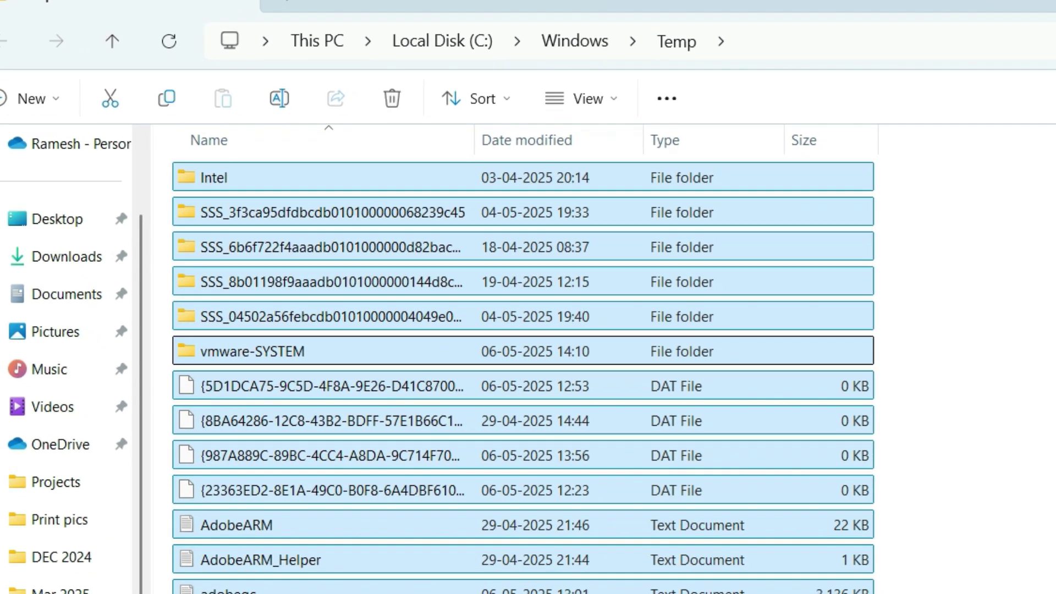
right_click(412, 330)
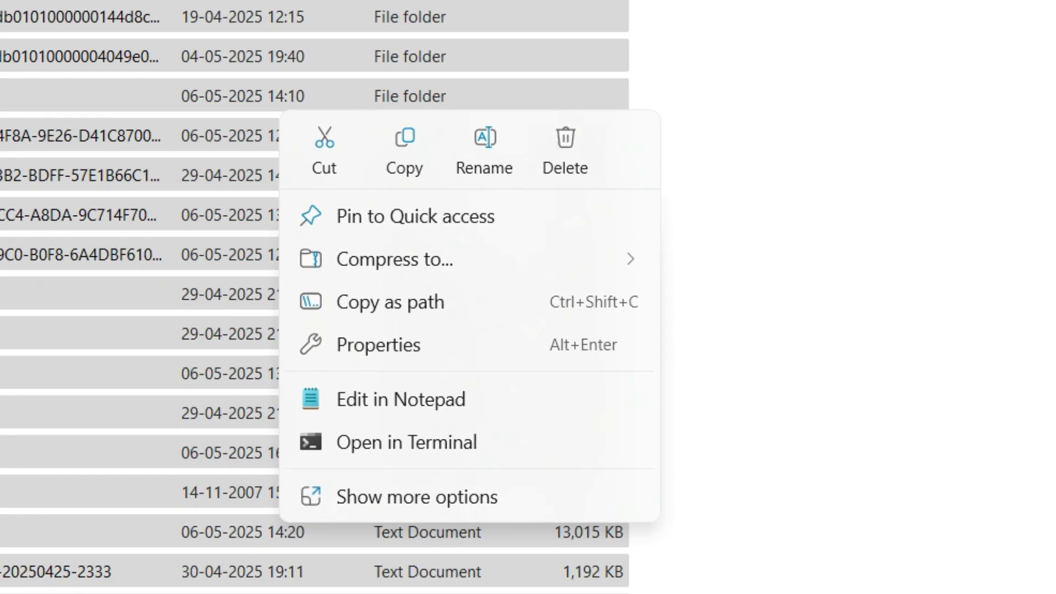
click(565, 153)
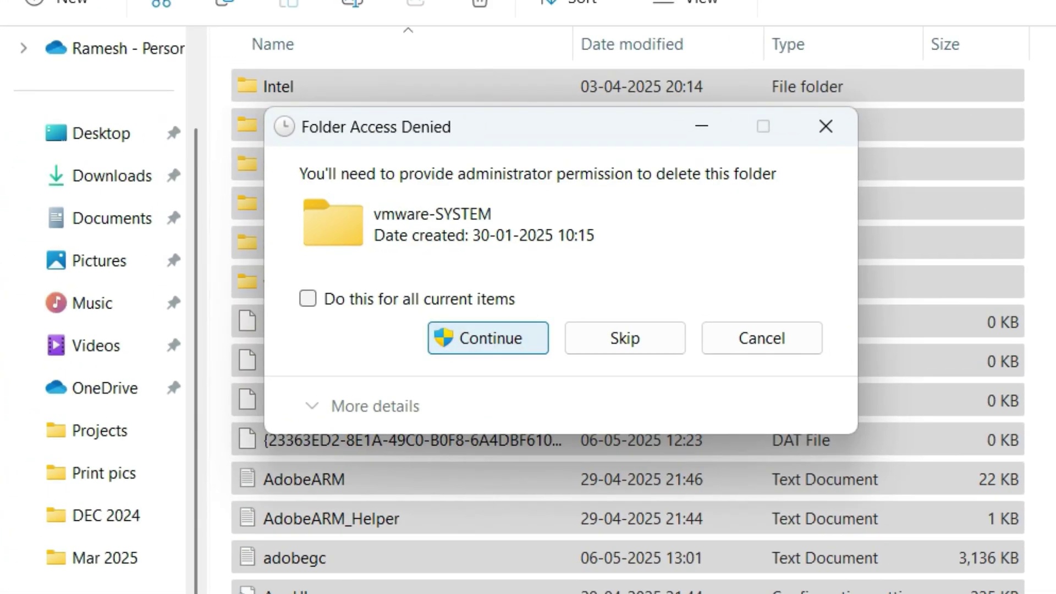
key(Return)
click(308, 379)
click(488, 418)
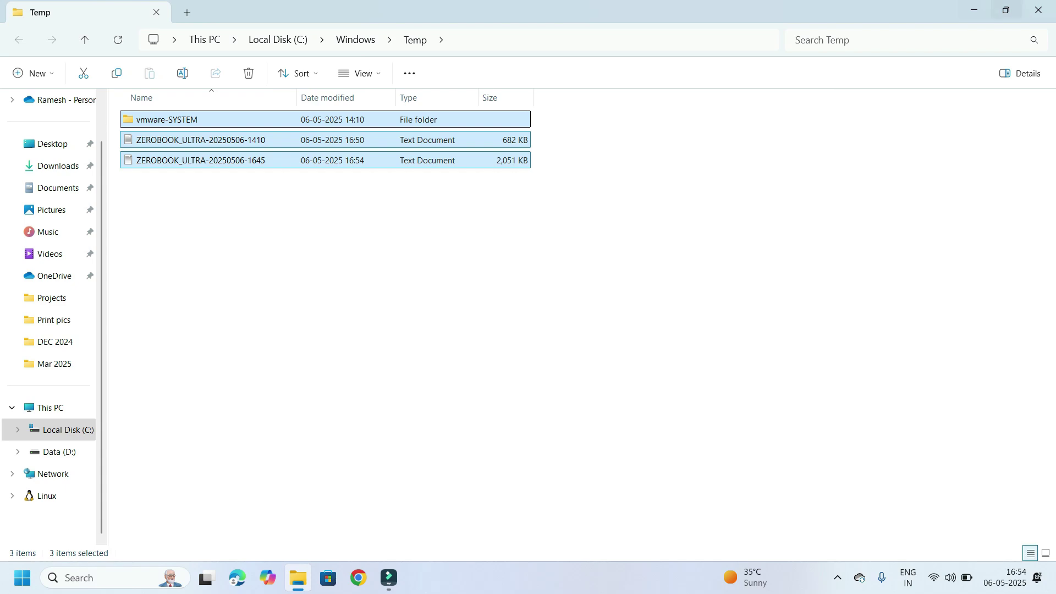
- Close File Explorer and bring up the Run dialog from Windows search
click(1038, 10)
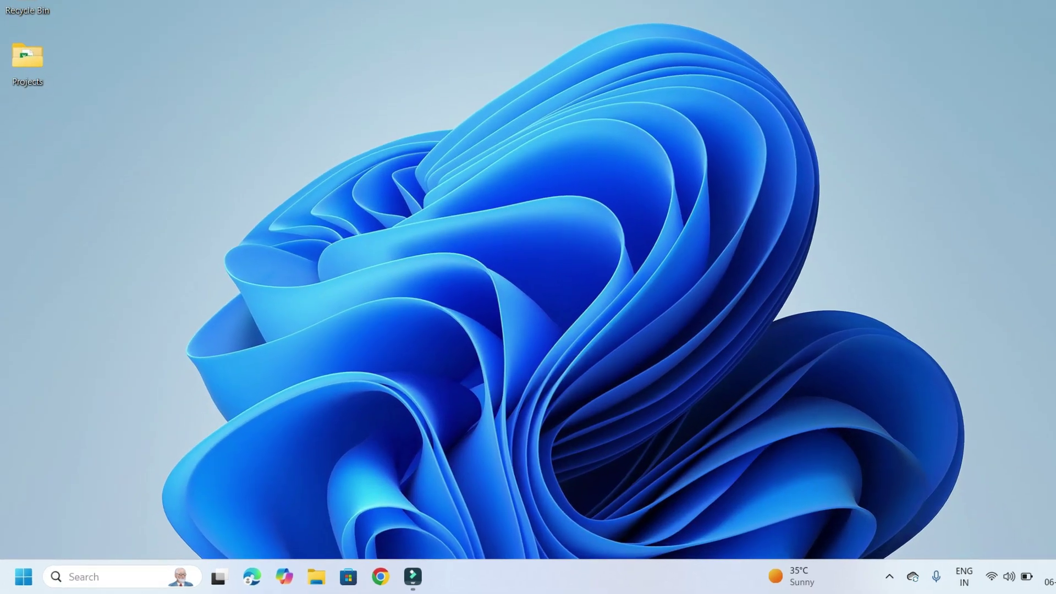
click(99, 578)
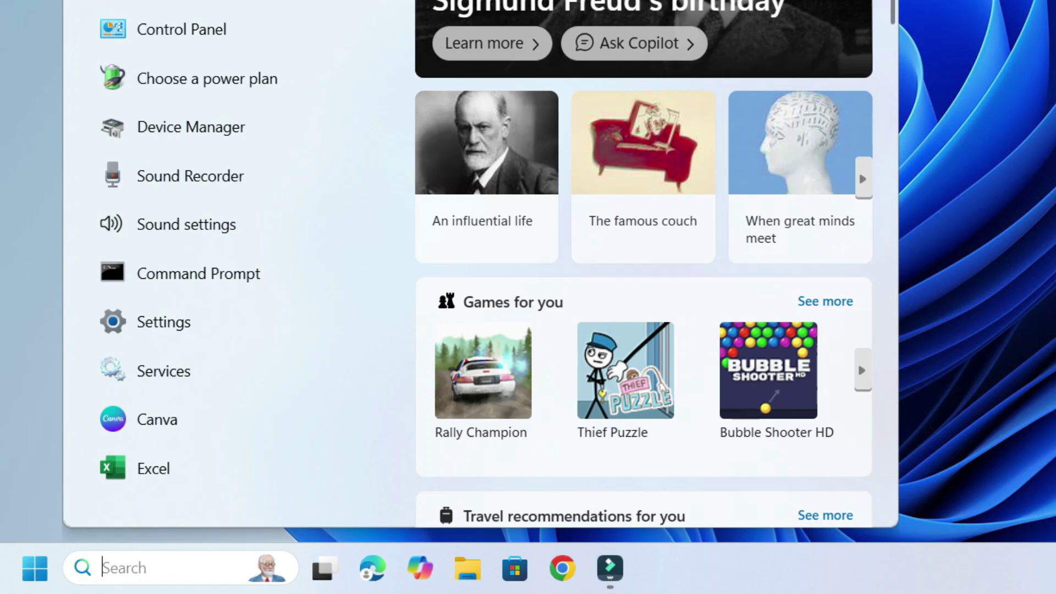
text(run)
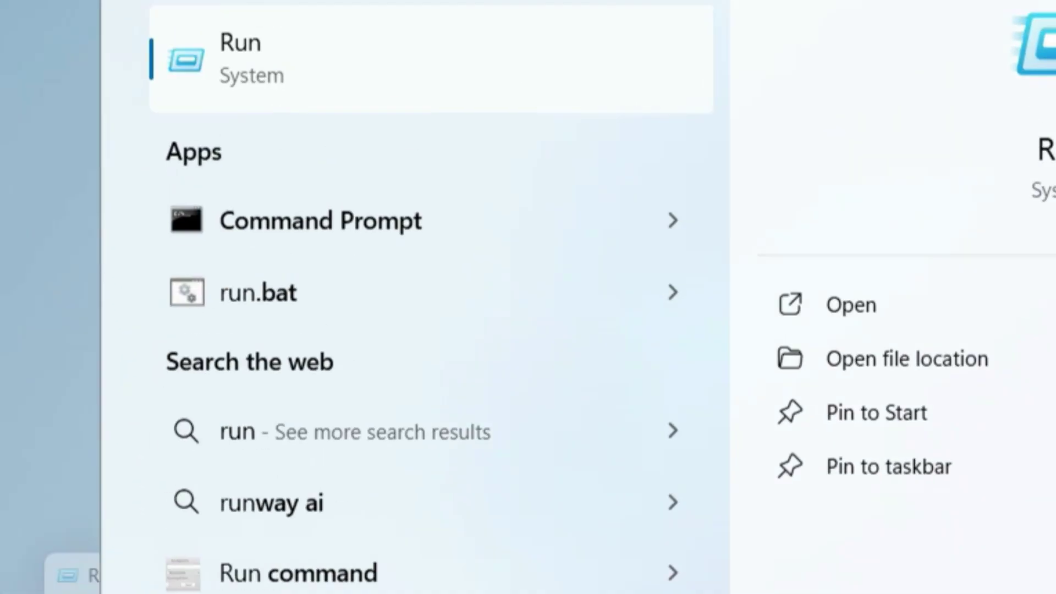
key(Return)
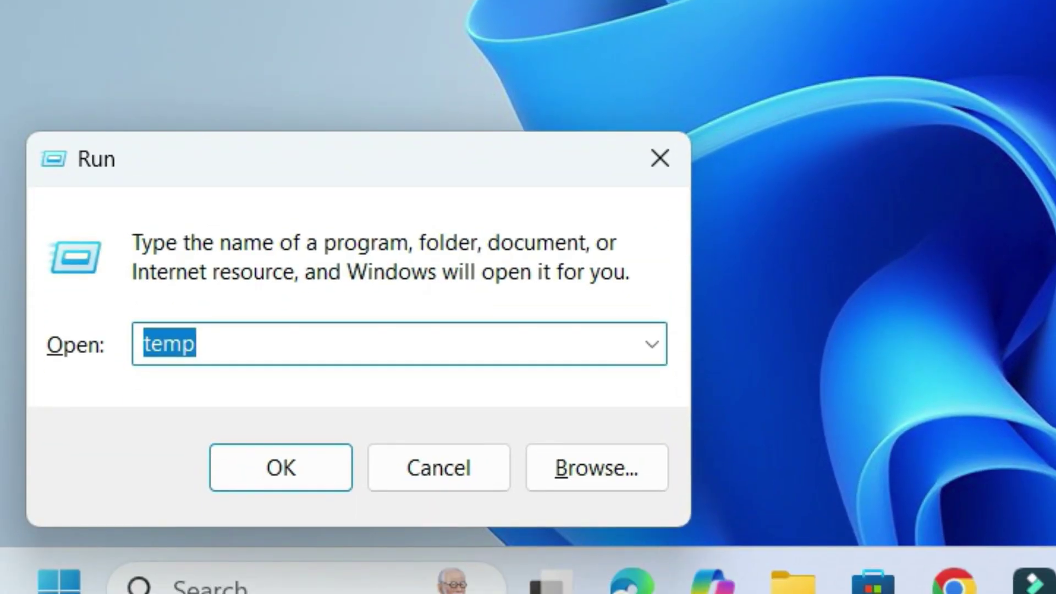
text(%)
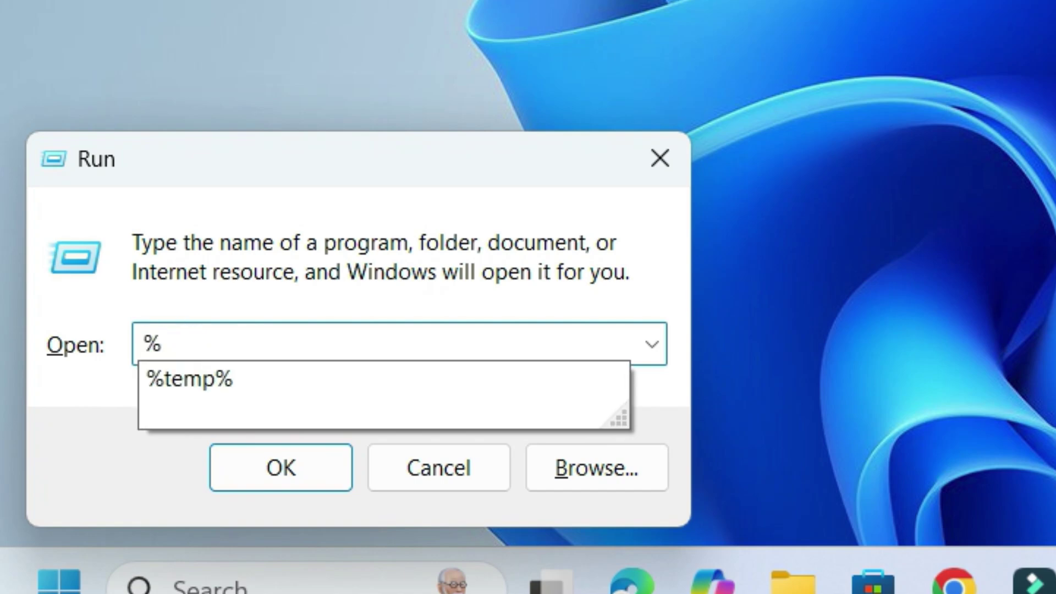
text(temp)
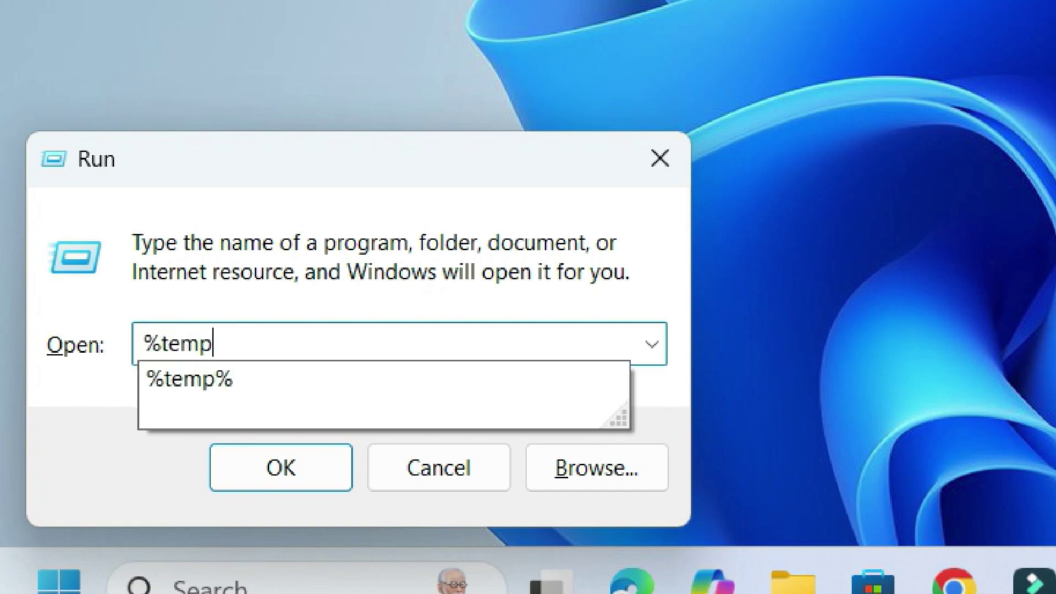
text(%)
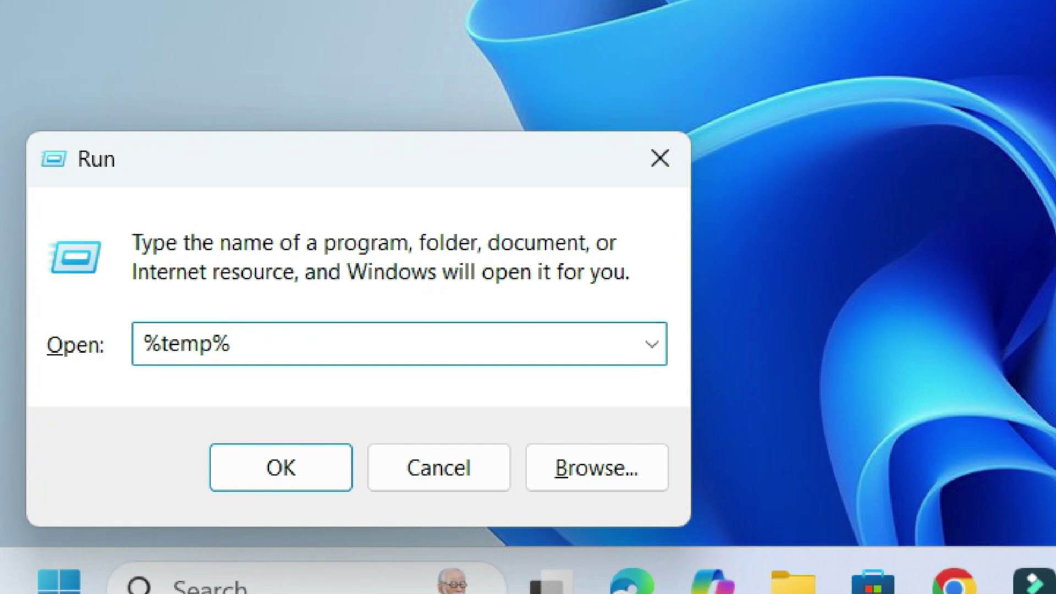
- Open %temp%, delete all its contents, cancel the in-use prompt, and close the window
key(Return)
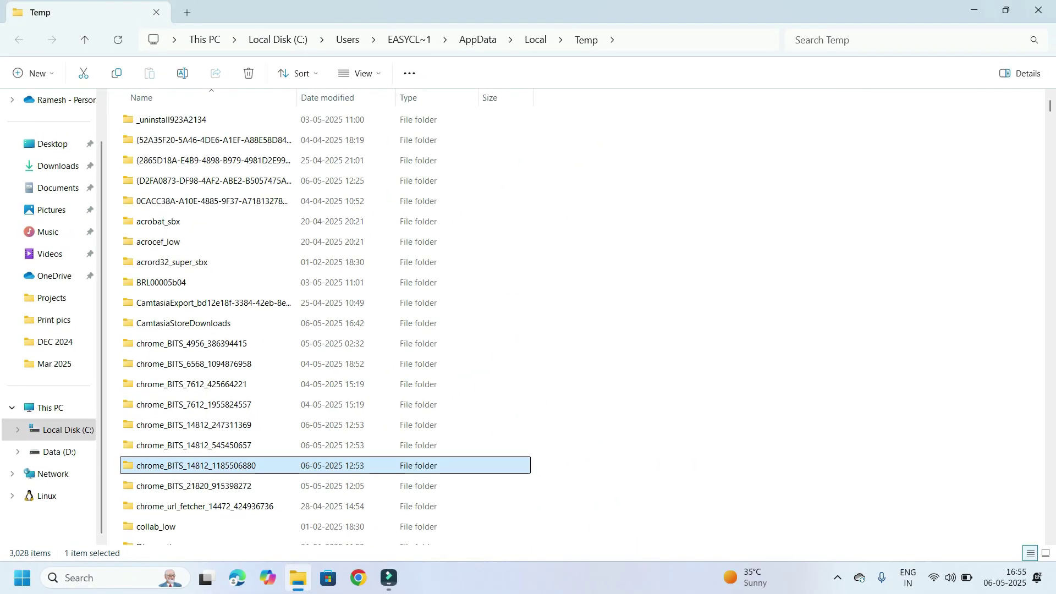
key(ctrl+a)
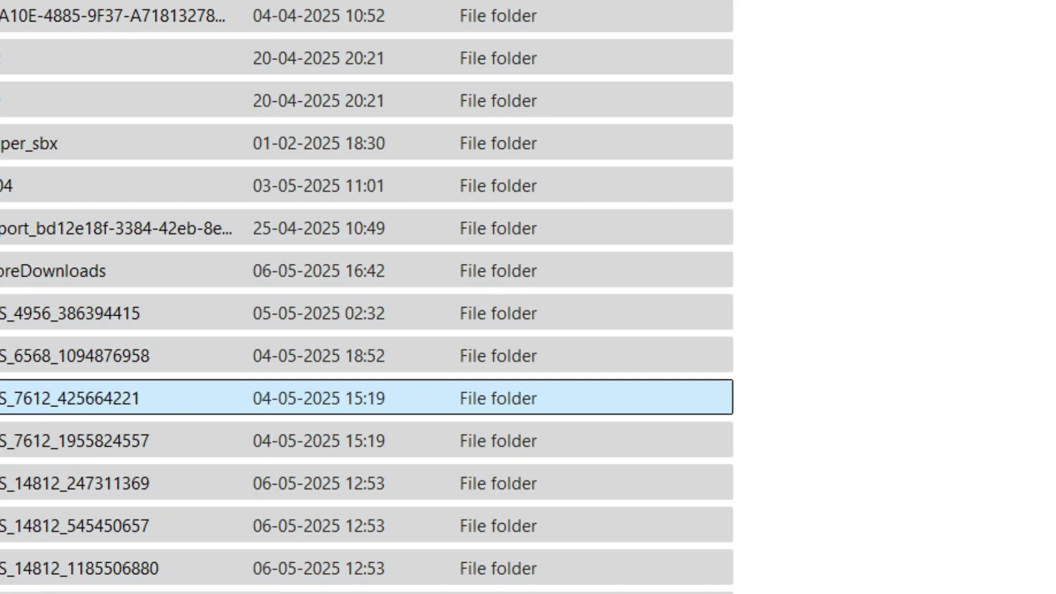
right_click(375, 384)
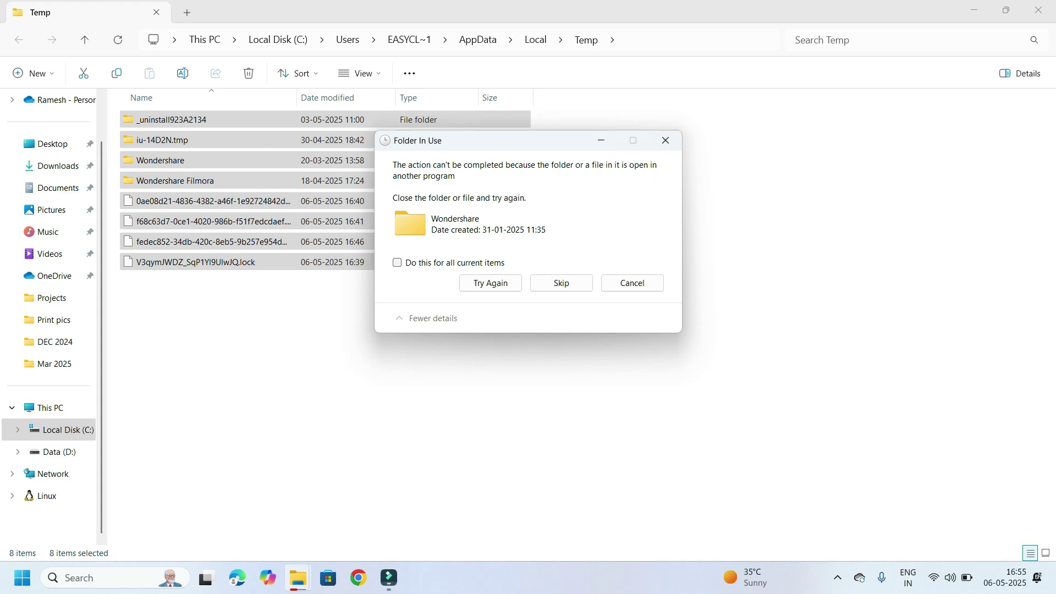
key(Tab)
key(Tab)
key(Return)
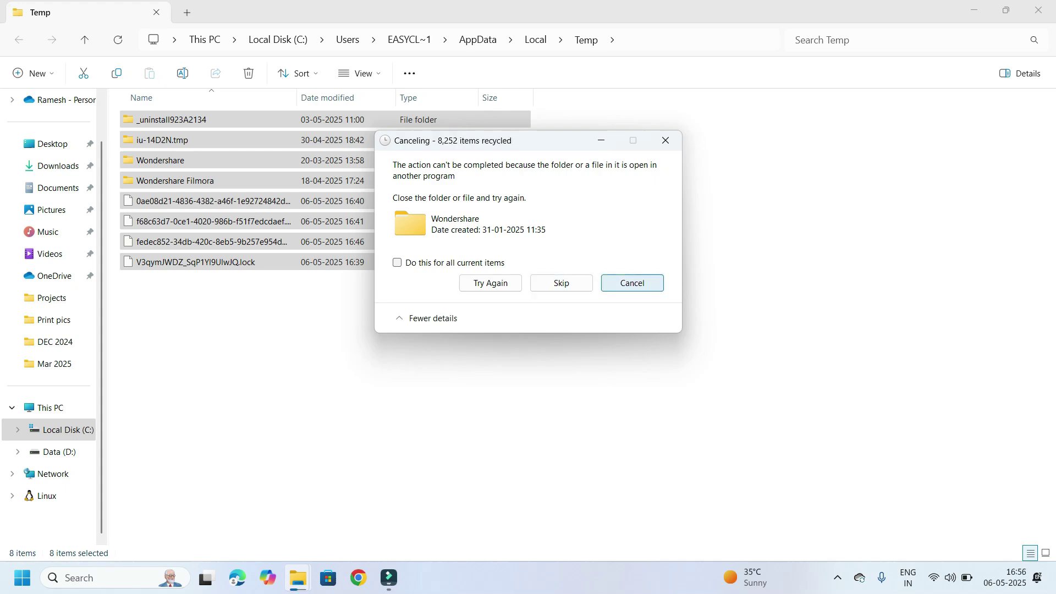
click(1038, 11)
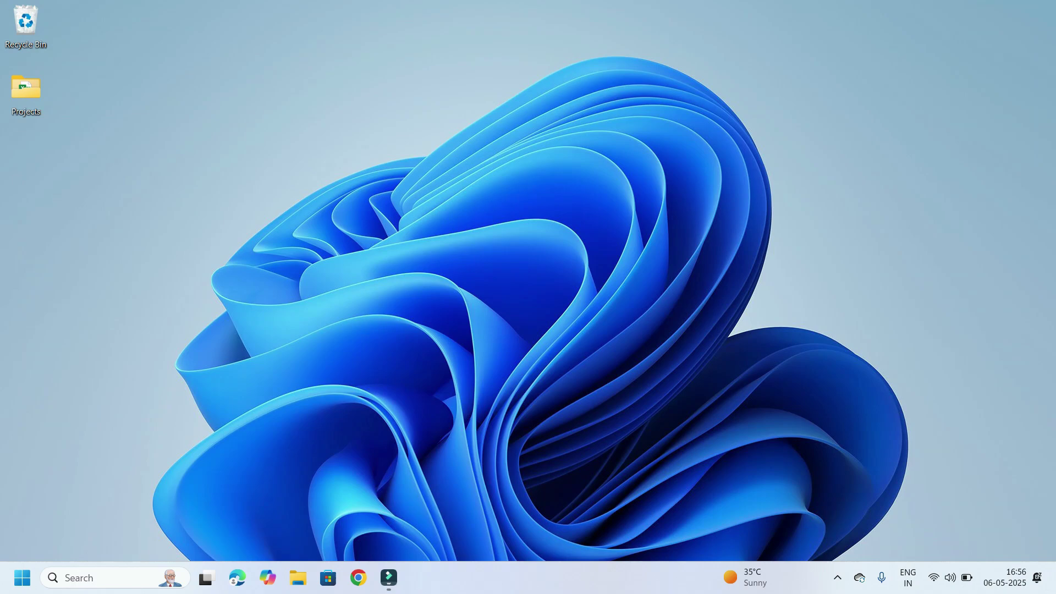
- Open the Prefetch folder by entering 'prefetch' in the Run dialog
key(super)
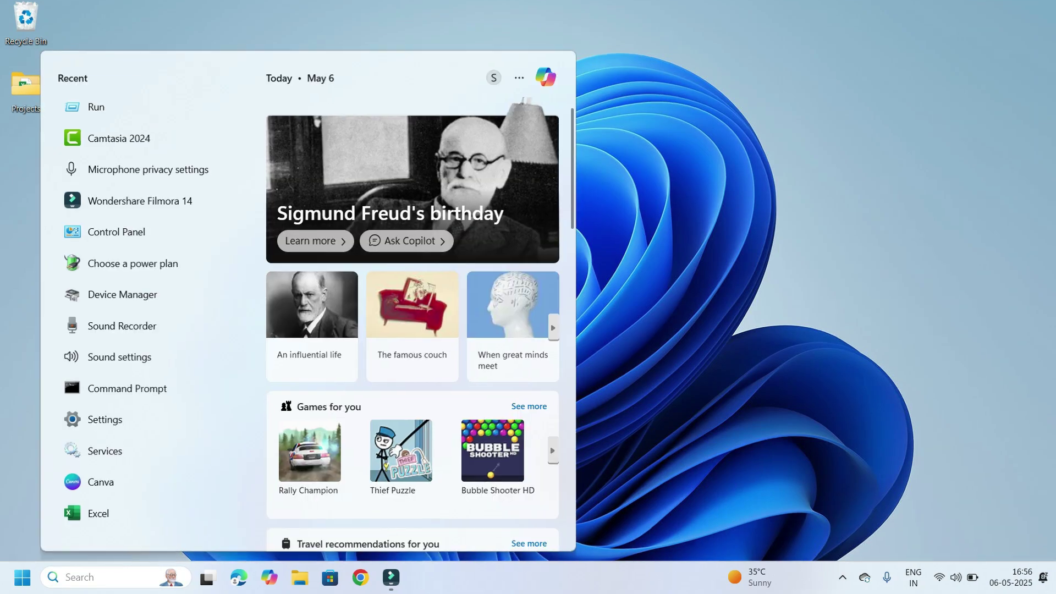
text(run)
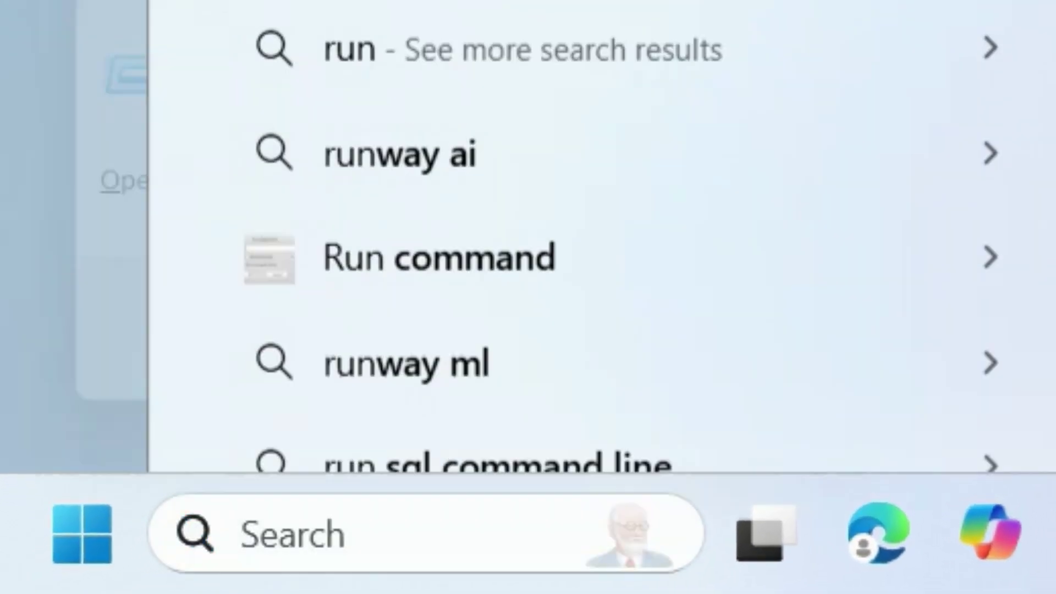
key(Return)
text(p)
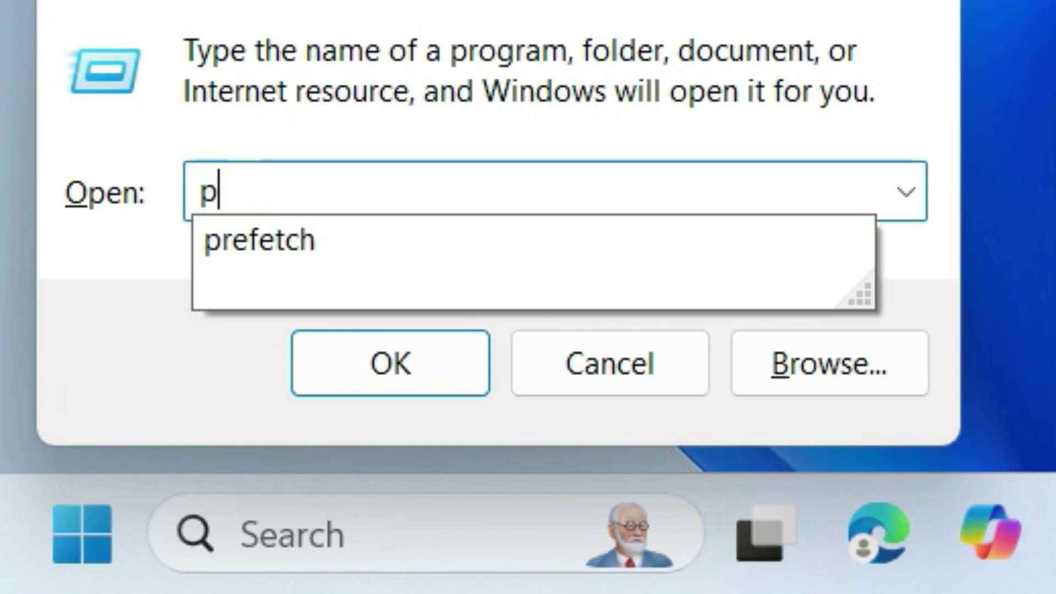
text(refe)
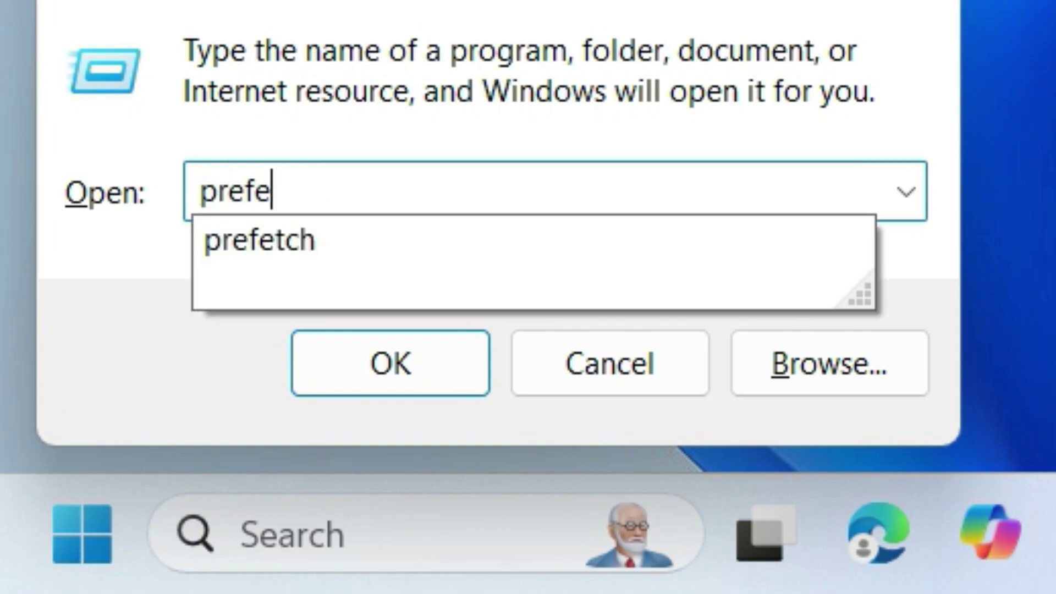
text(tch)
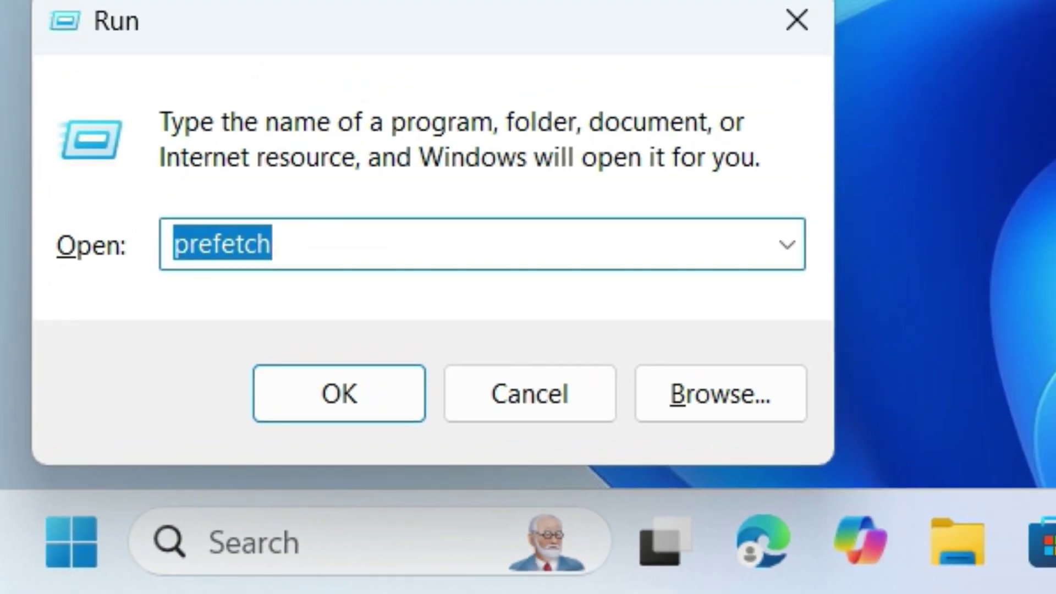
key(Return)
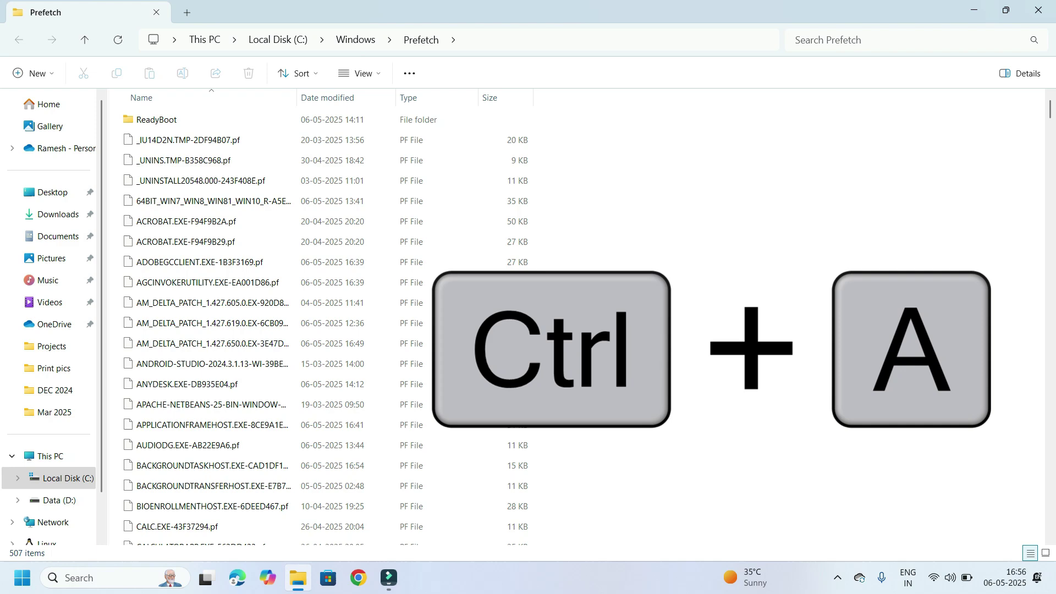
- Select all 507 Prefetch items and delete them
key(ctrl+a)
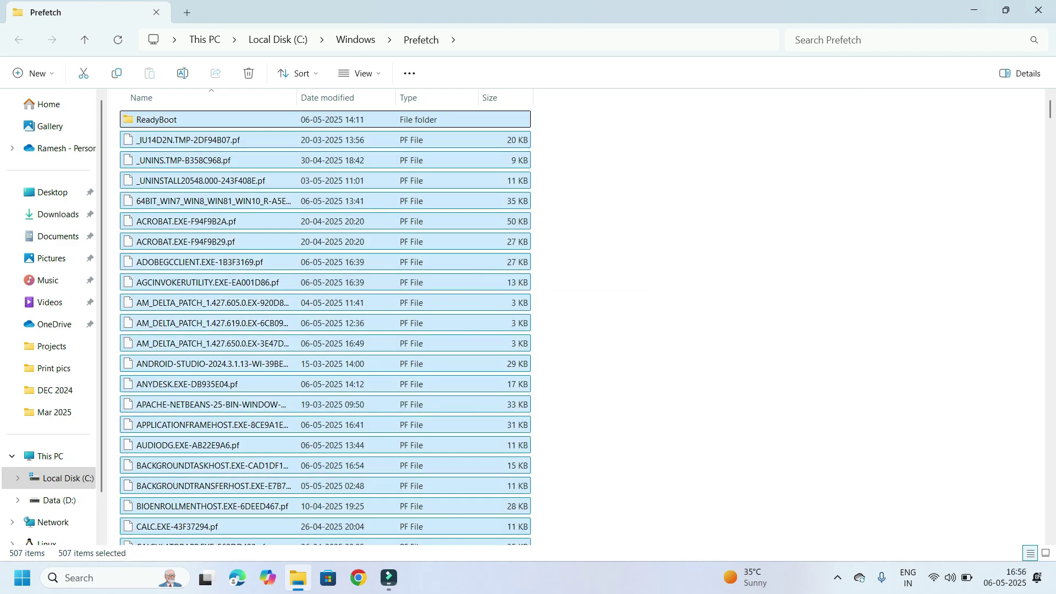
right_click(330, 364)
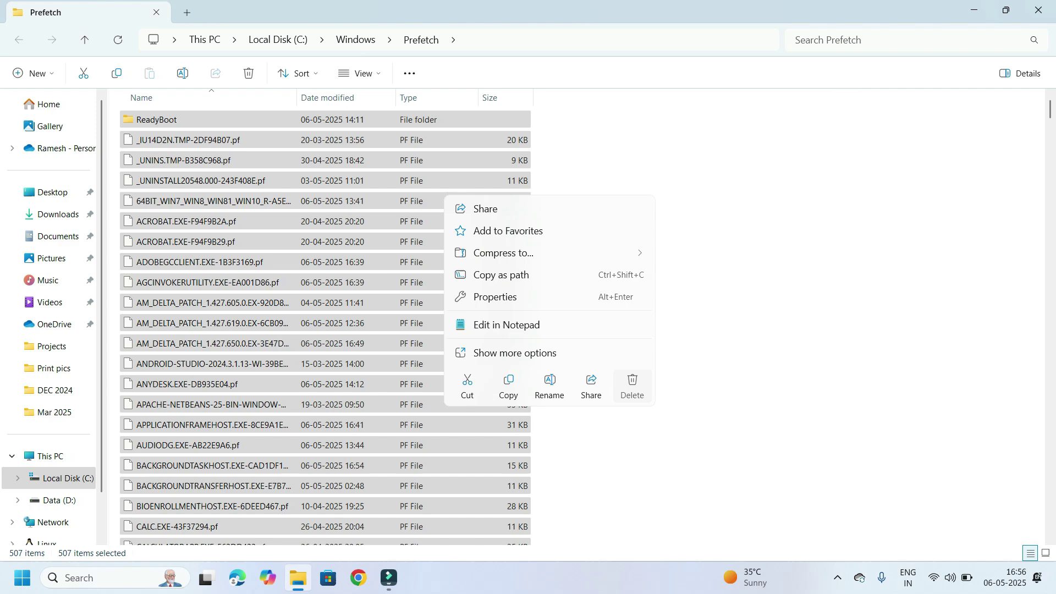
click(632, 384)
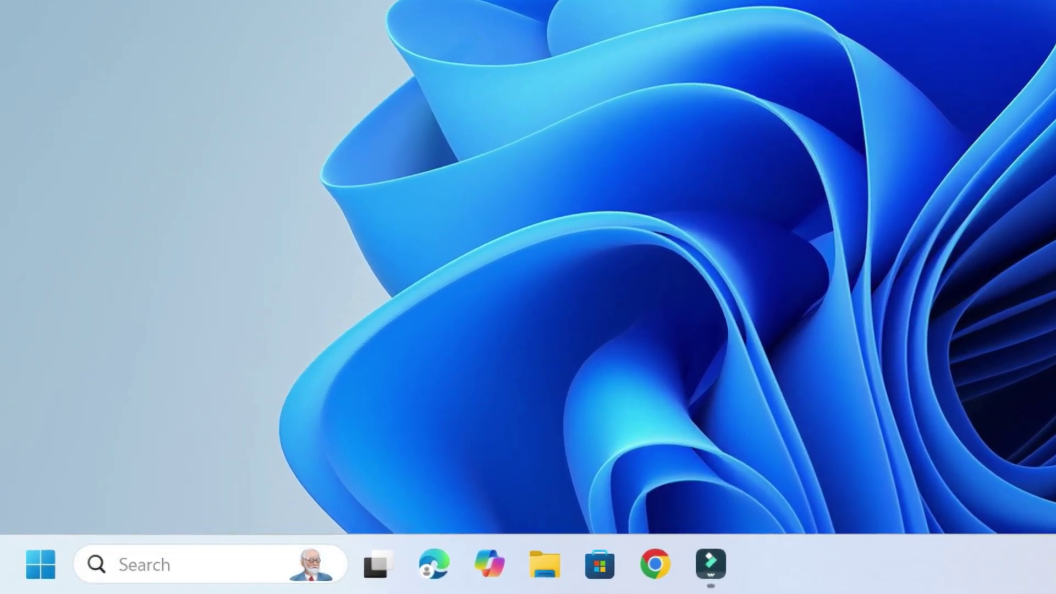
- Start a Windows search for 'performance'
click(79, 578)
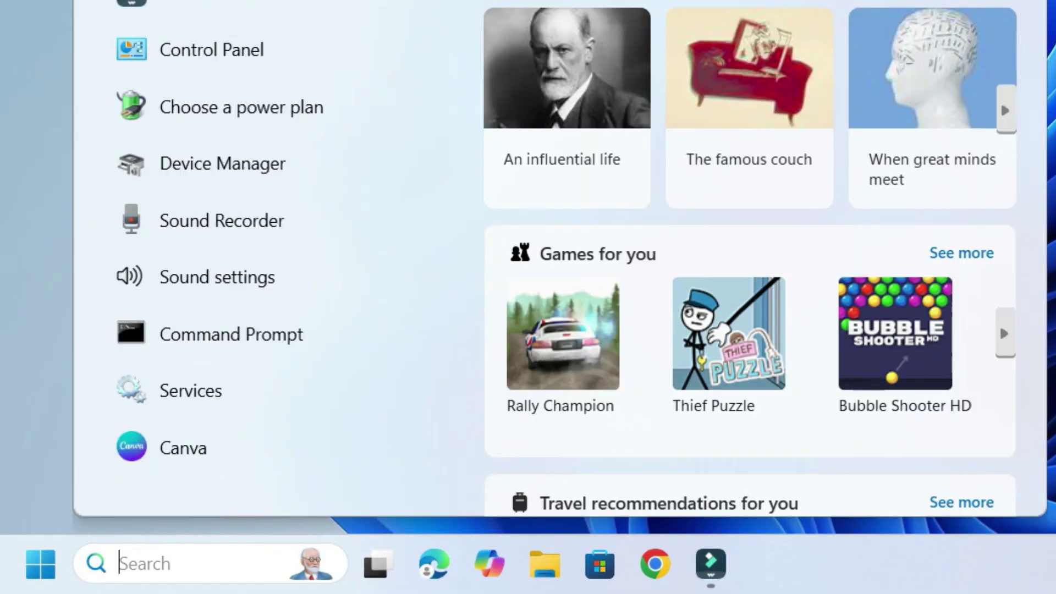
text(perfo)
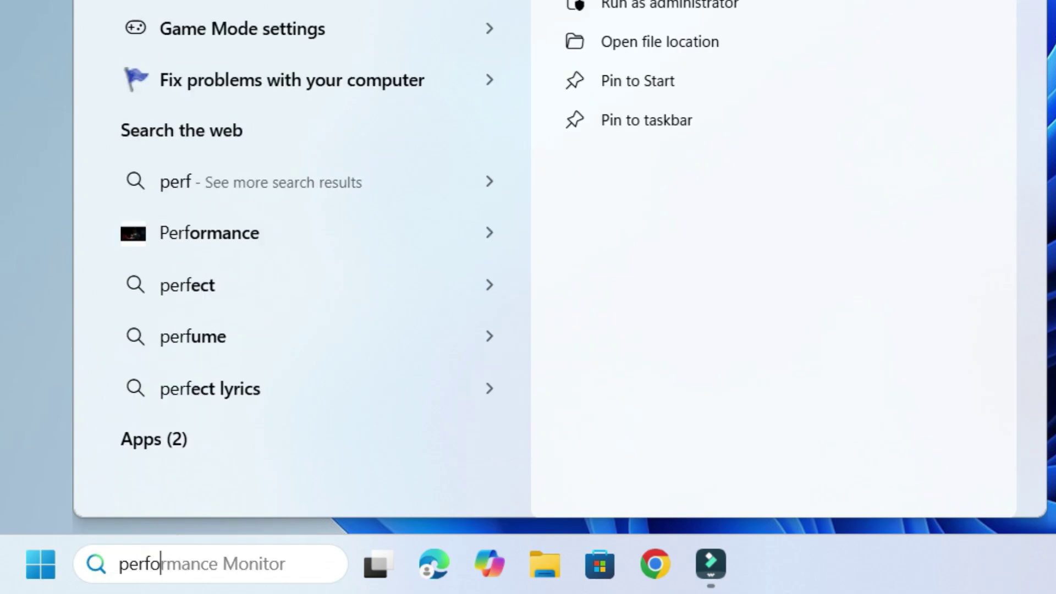
text(r)
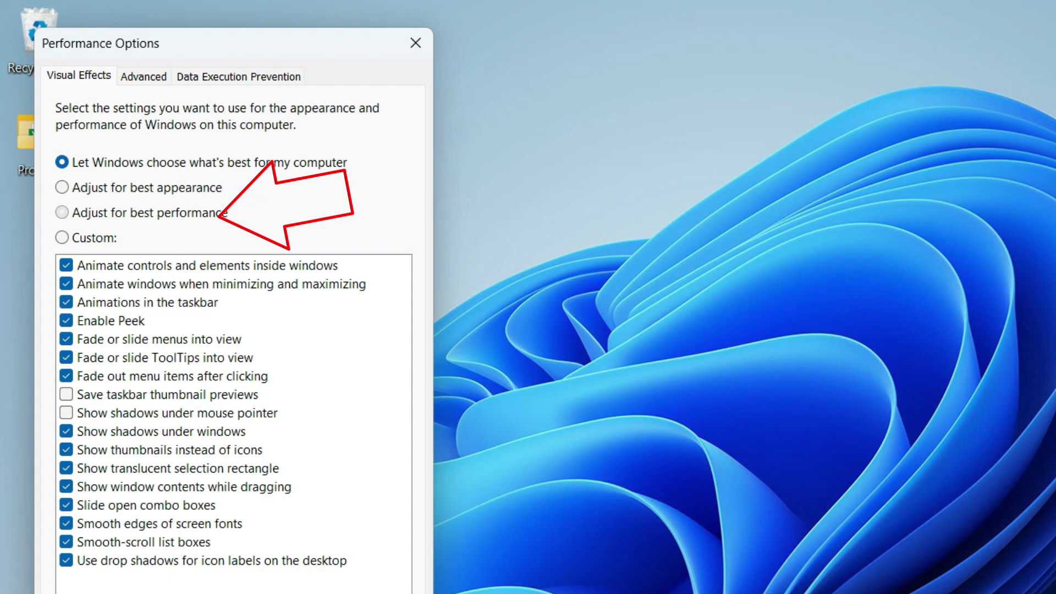
- Choose best performance, re-enable smooth screen fonts and thumbnails, and confirm
click(63, 212)
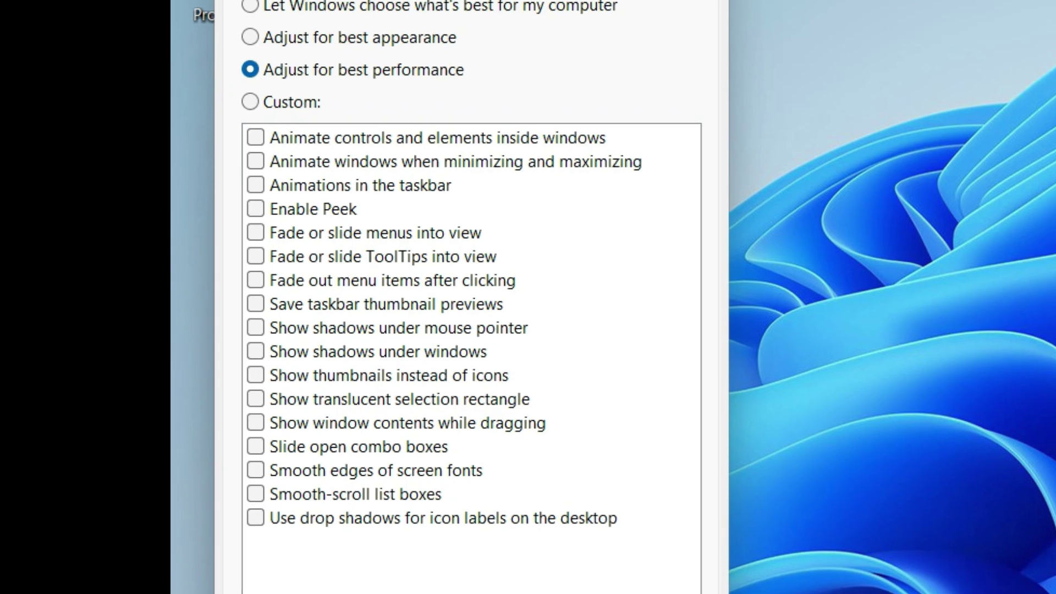
click(256, 471)
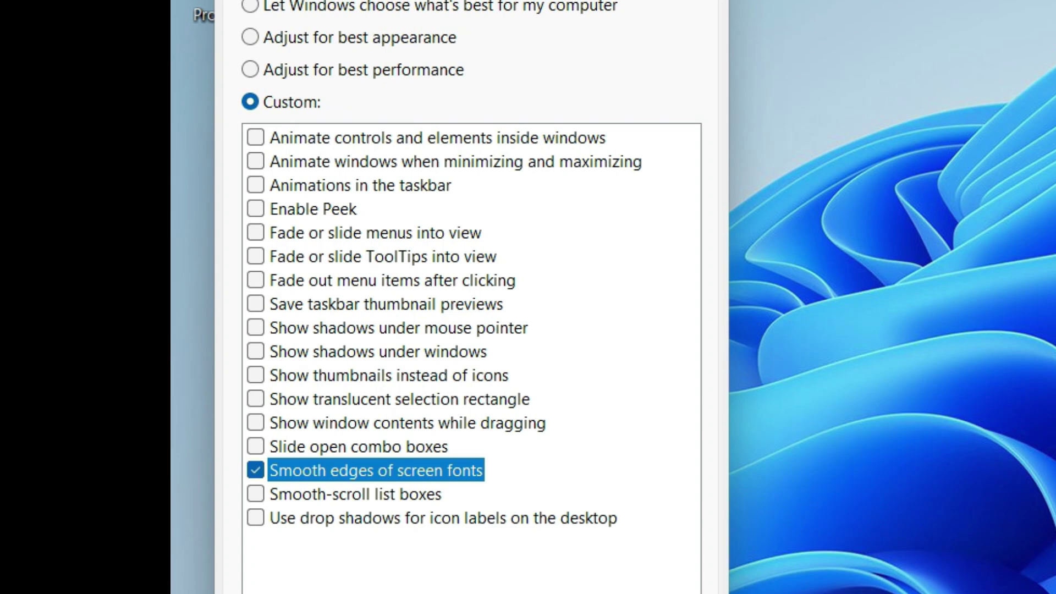
click(255, 376)
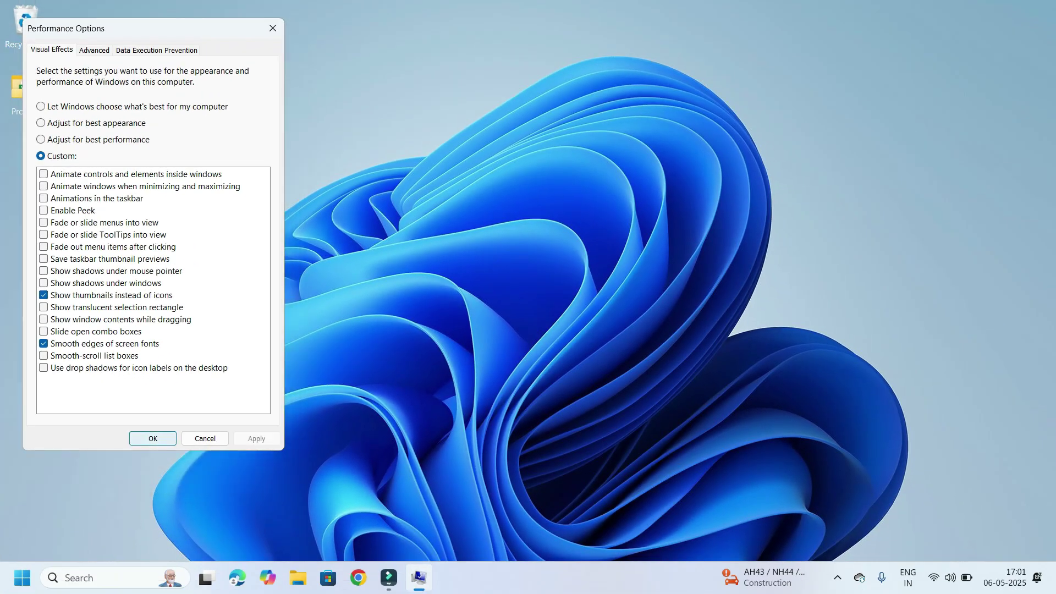
click(153, 438)
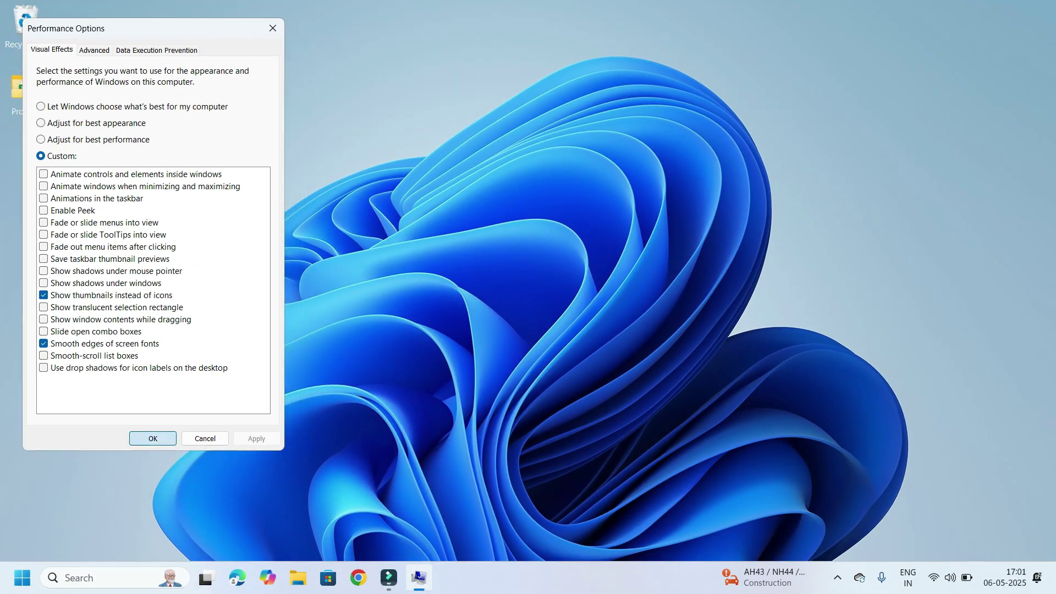